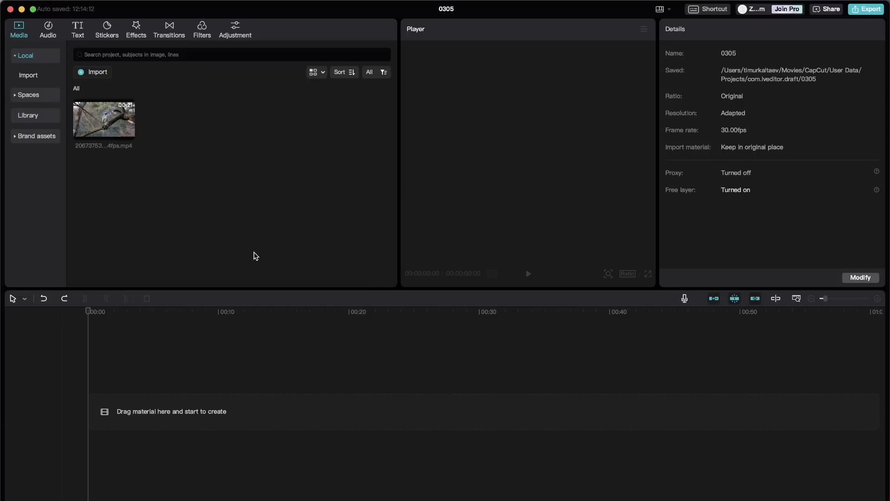
# Place the bird video on the timeline and add an Adjustment keyframe at 00:00:00:17.
pyautogui.moveTo(125, 132); pyautogui.dragTo(114, 434)
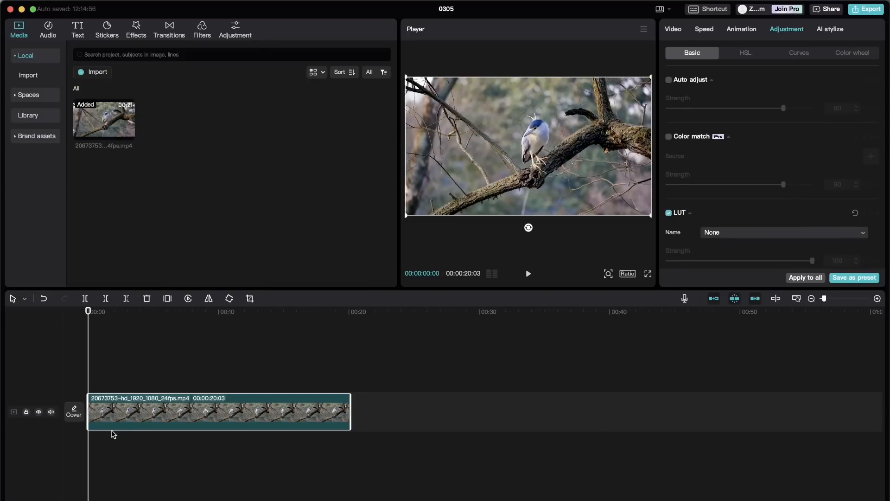
pyautogui.click(94, 378)
pyautogui.moveTo(94, 377); pyautogui.dragTo(96, 377)
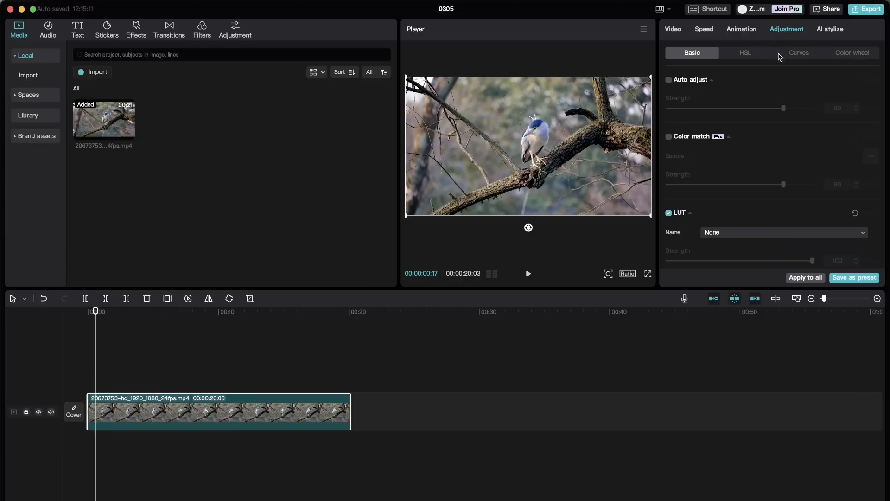
pyautogui.scroll(-5, 770, 146)
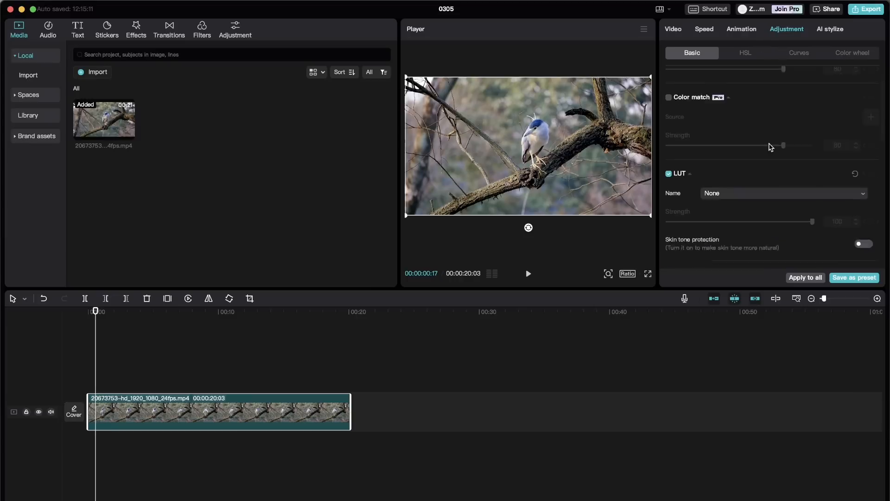
pyautogui.click(872, 149)
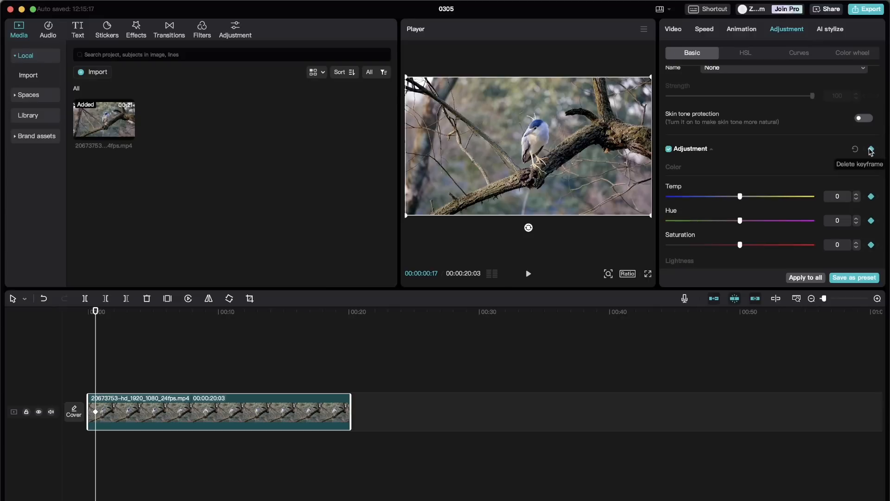
# Set the clip's Saturation to 1 at the first adjustment keyframe.
pyautogui.scroll(-4, 781, 155)
pyautogui.scroll(1, 782, 156)
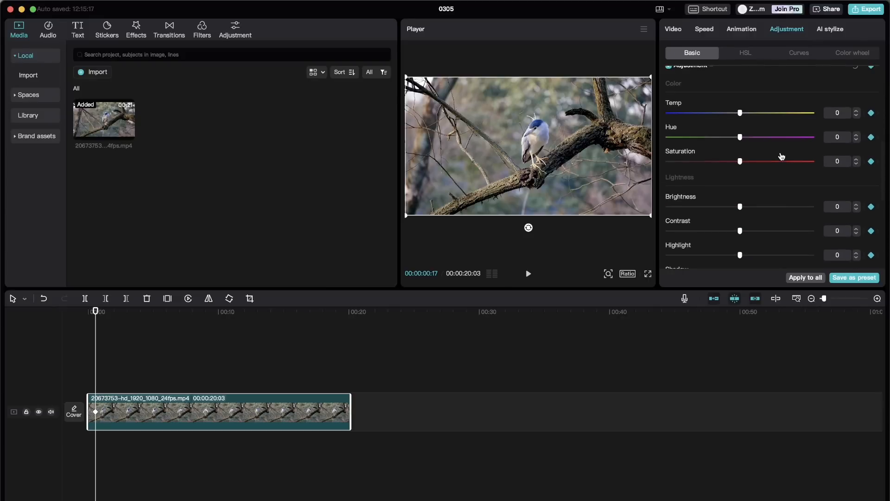
pyautogui.click(844, 163)
pyautogui.write('1')
pyautogui.press('Return')
# Add a second Adjustment keyframe at 00:00:05:11 and lower its Saturation to -50.
pyautogui.moveTo(95, 374); pyautogui.dragTo(158, 367)
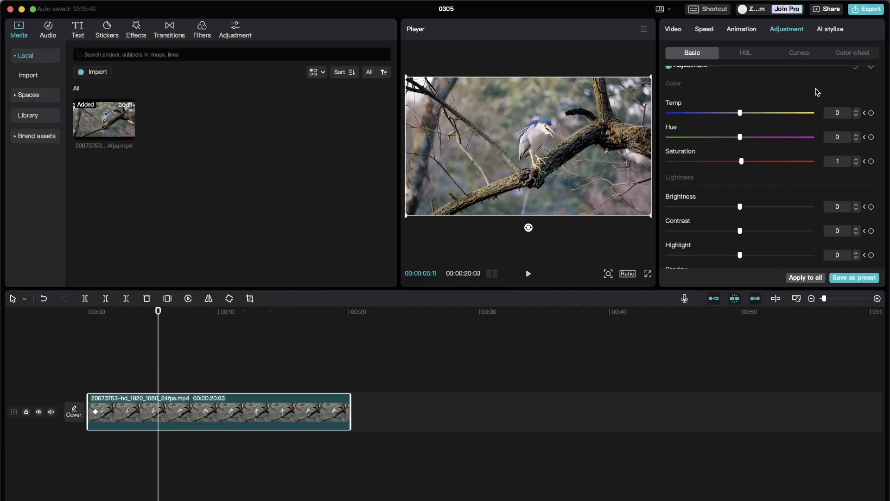
pyautogui.scroll(1, 834, 91)
pyautogui.click(872, 92)
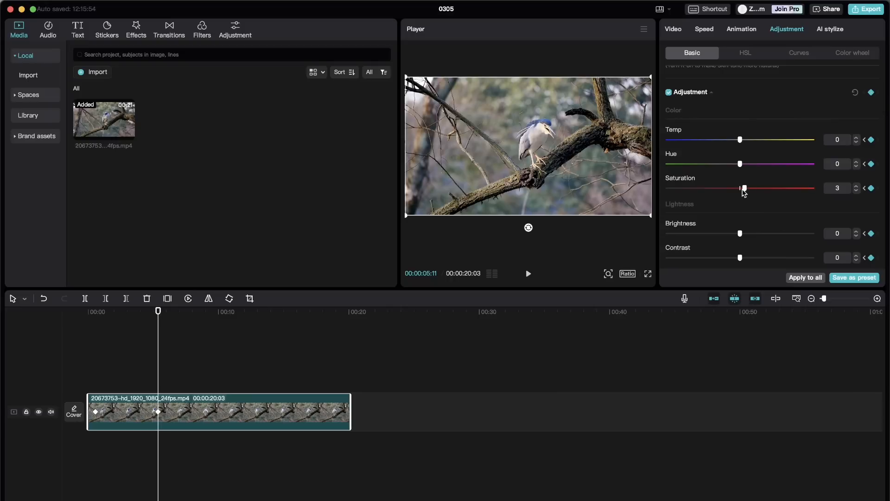
pyautogui.moveTo(742, 188); pyautogui.dragTo(653, 198)
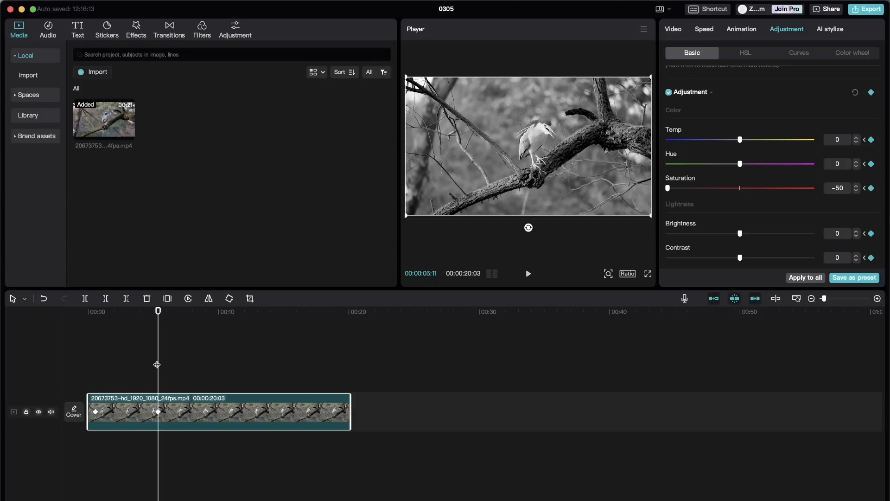
# Play the clip from the start to preview the gradual fade to black and white.
pyautogui.moveTo(157, 365); pyautogui.dragTo(88, 374)
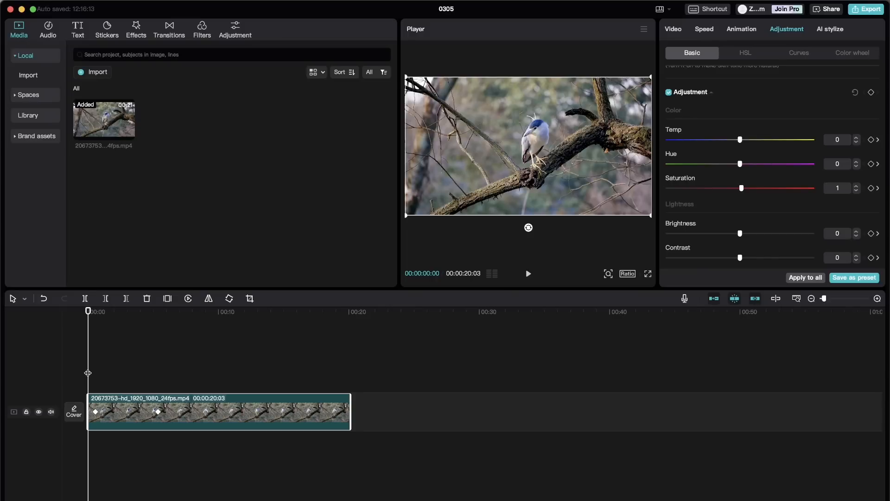
pyautogui.press('space')
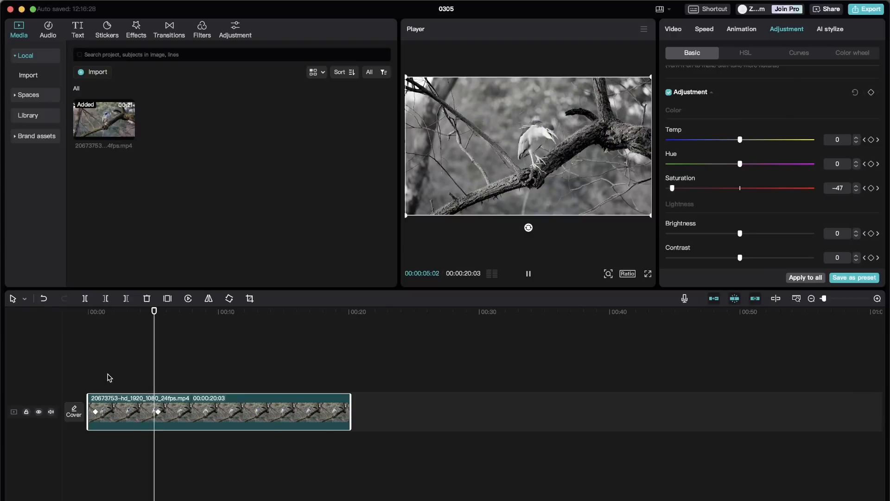
pyautogui.press('space')
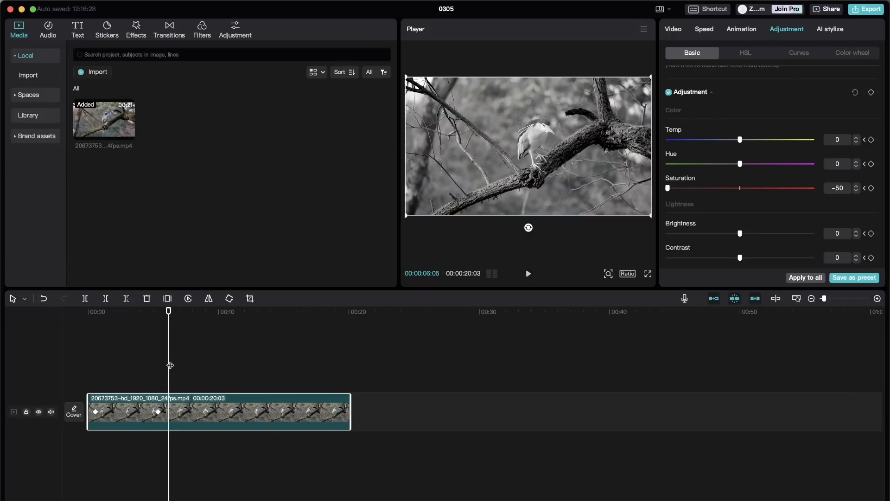
# Add an Adjustment keyframe at 00:00:01:14, between the two existing ones, and set its Saturation to -50.
pyautogui.moveTo(168, 364); pyautogui.dragTo(107, 357)
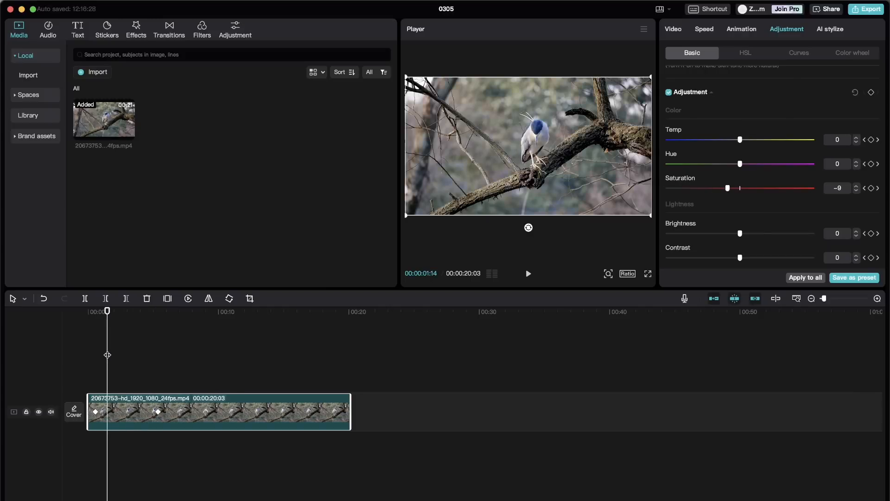
pyautogui.click(871, 93)
pyautogui.moveTo(728, 189); pyautogui.dragTo(627, 188)
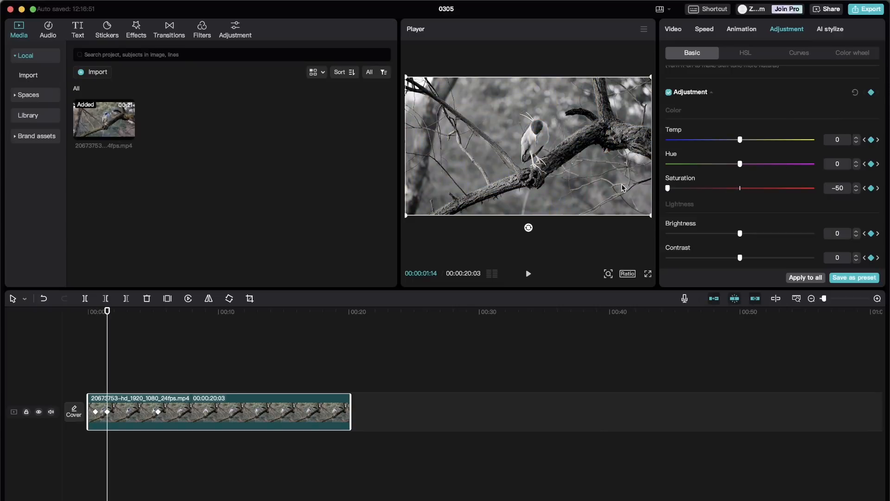
# Replay the clip from the start to check the faster saturation change.
pyautogui.click(91, 372)
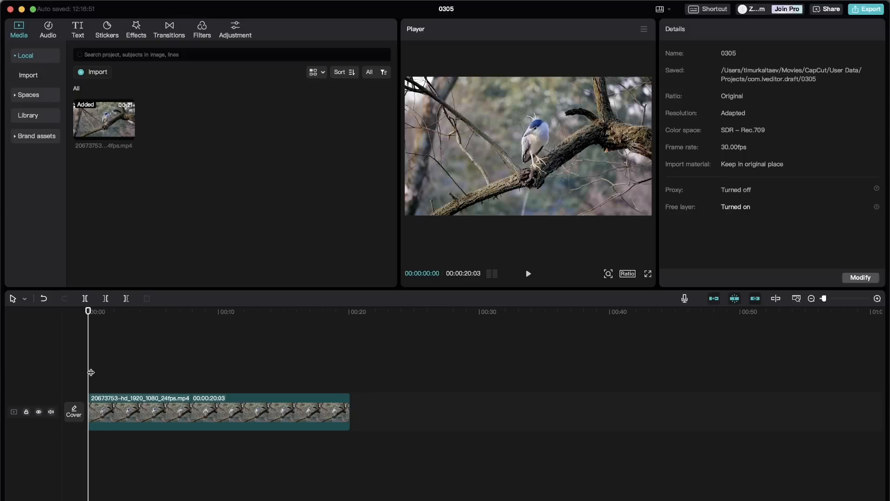
pyautogui.press('space')
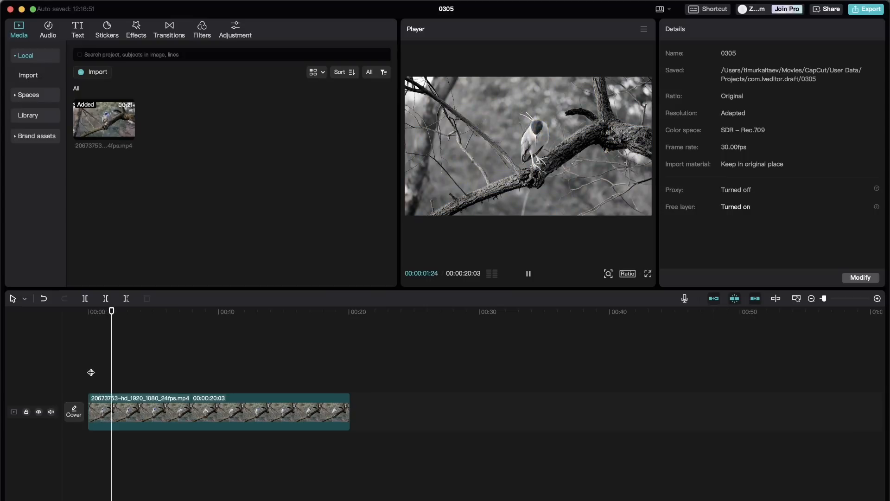
pyautogui.press('space')
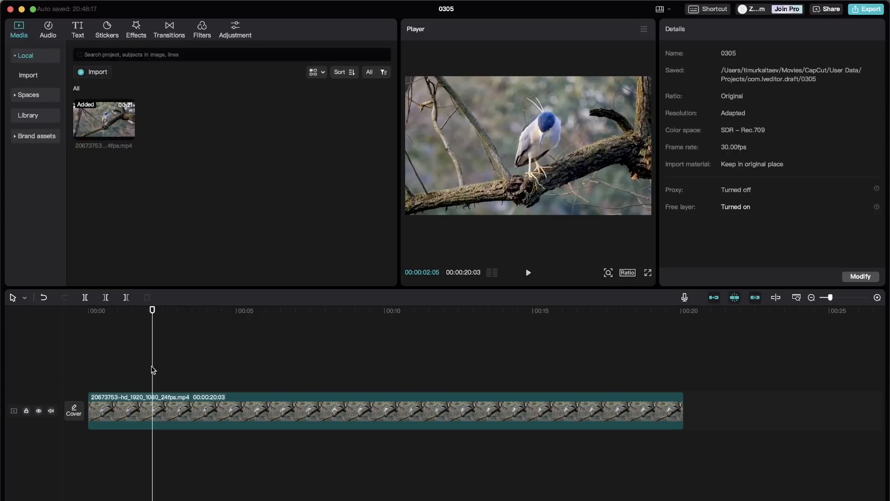
# Add a Rotate keyframe to the bird clip at 00:00:01:09 and enlarge the clip's scale to 152%.
pyautogui.click(198, 357)
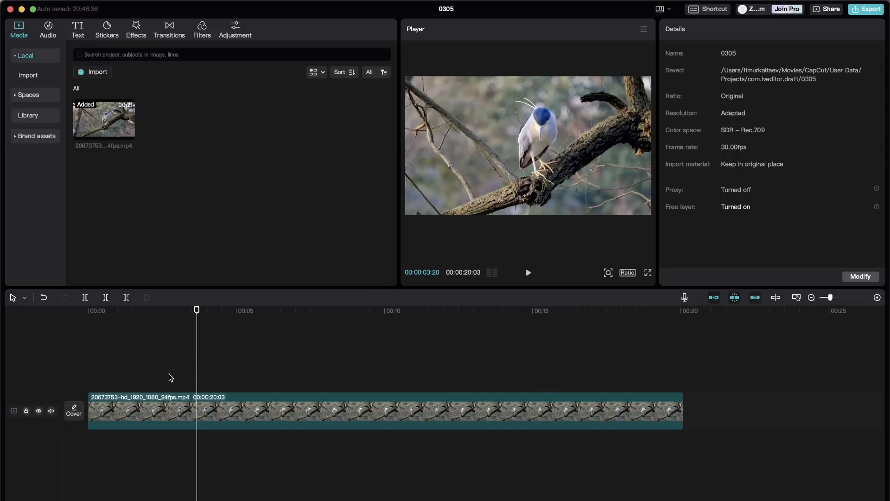
pyautogui.click(127, 383)
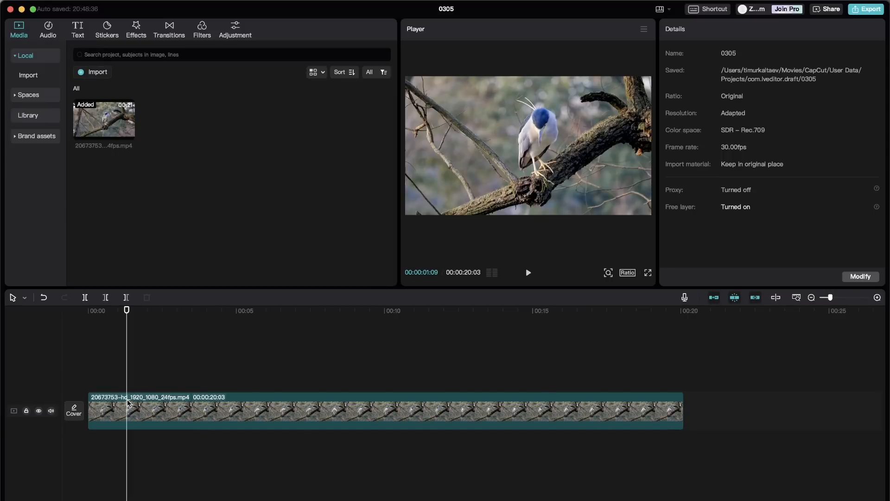
pyautogui.click(128, 401)
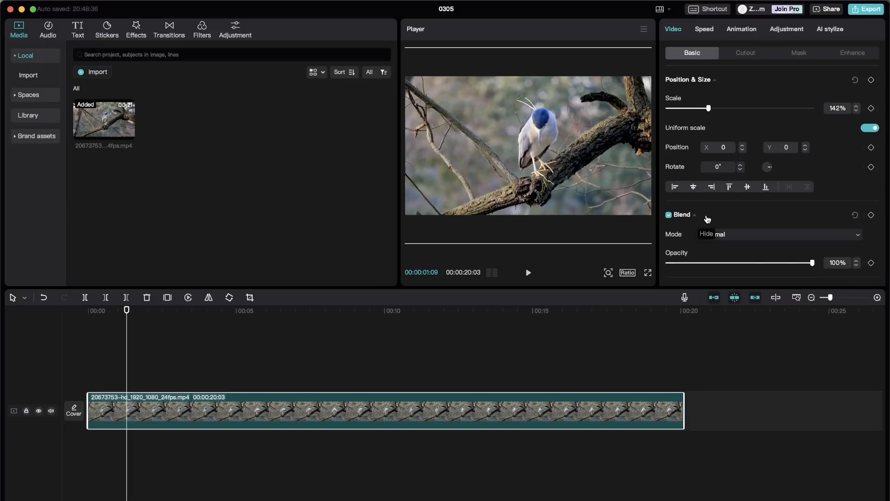
pyautogui.click(872, 167)
pyautogui.click(713, 108)
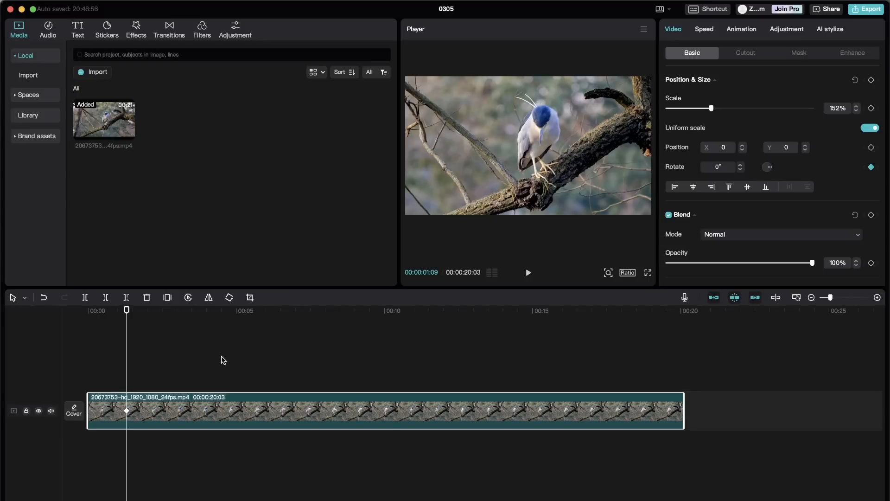
# At 00:00:03:20, rotate the clip to 13° and increase its scale to 157%.
pyautogui.moveTo(125, 347); pyautogui.dragTo(198, 341)
pyautogui.moveTo(768, 168); pyautogui.dragTo(771, 170)
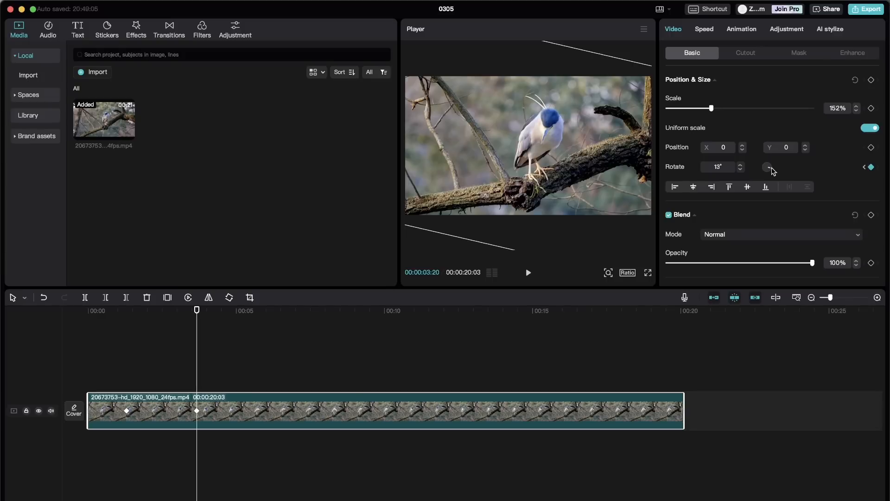
pyautogui.moveTo(710, 109)
pyautogui.mouseDown()
pyautogui.moveTo(700, 110)
pyautogui.moveTo(714, 114)
pyautogui.mouseUp()
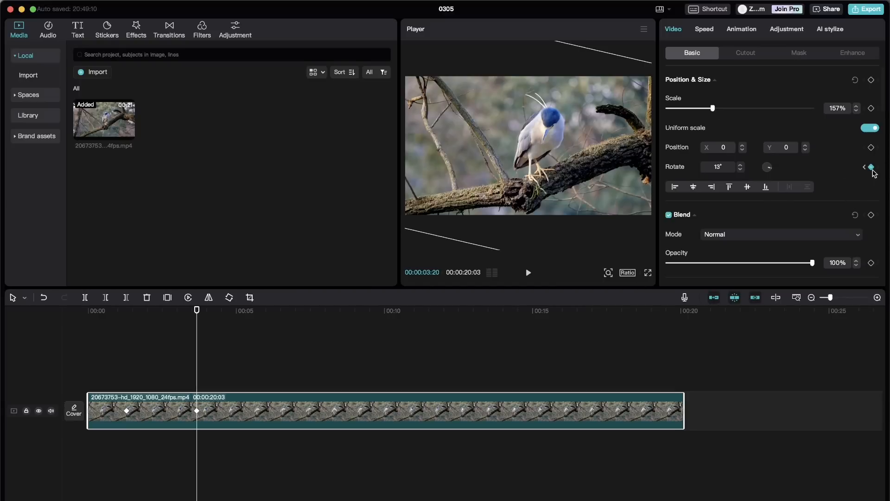
# Play the clip from the start to preview the rotation animation.
pyautogui.click(88, 368)
pyautogui.press('space')
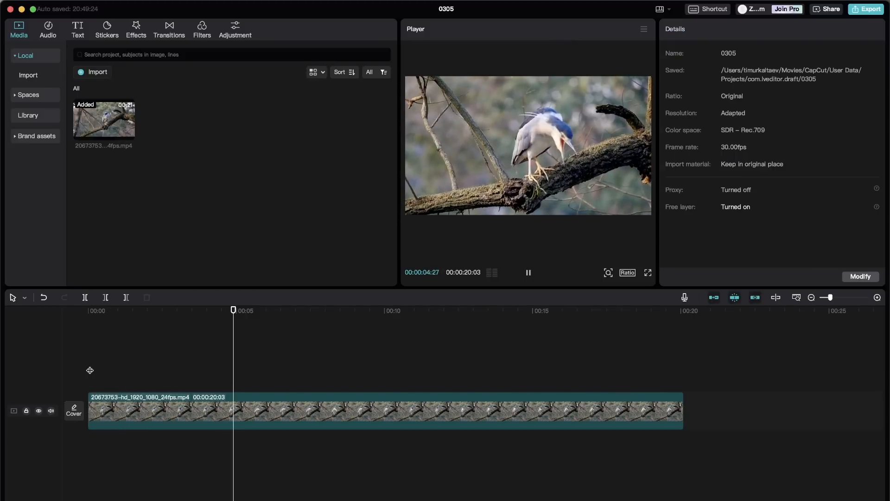
pyautogui.press('space')
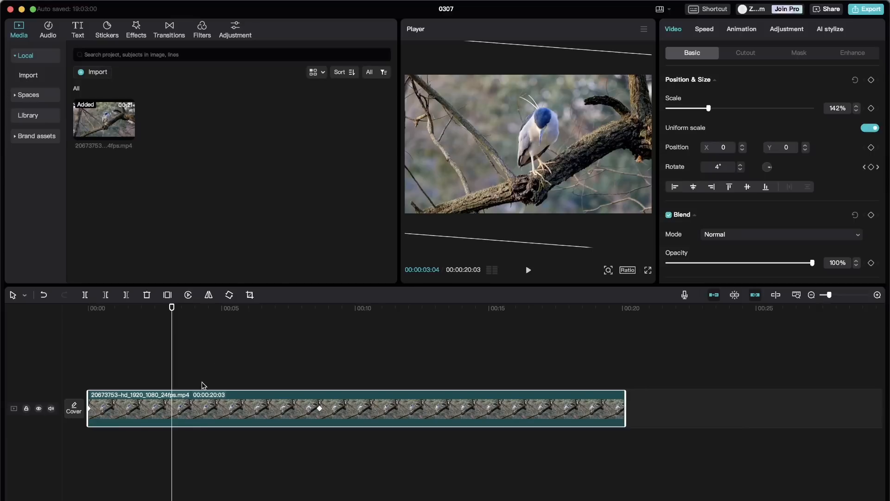
# Move the clip's second rotation keyframe earlier to 00:00:02:08 and play the clip from the start.
pyautogui.click(320, 410)
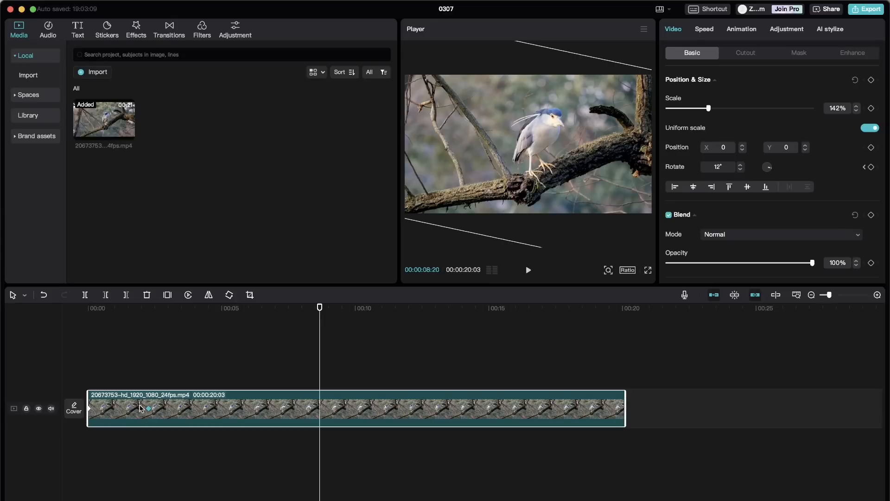
pyautogui.click(88, 355)
pyautogui.press('space')
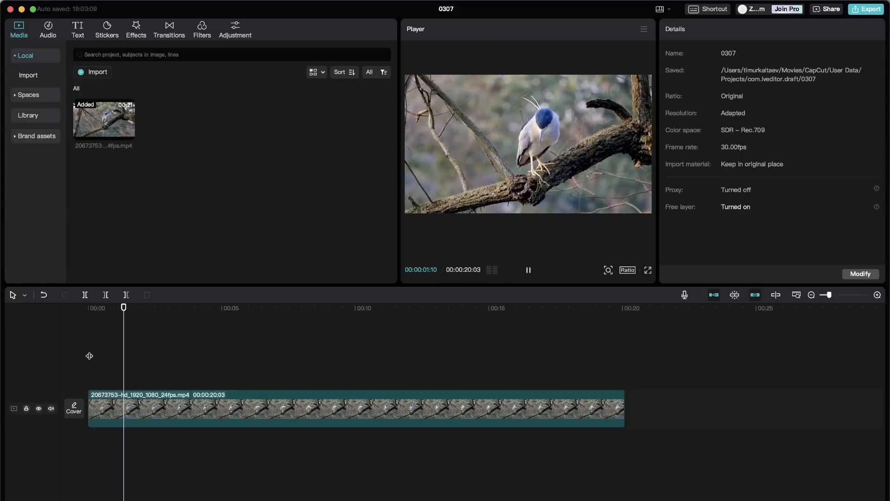
pyautogui.press('space')
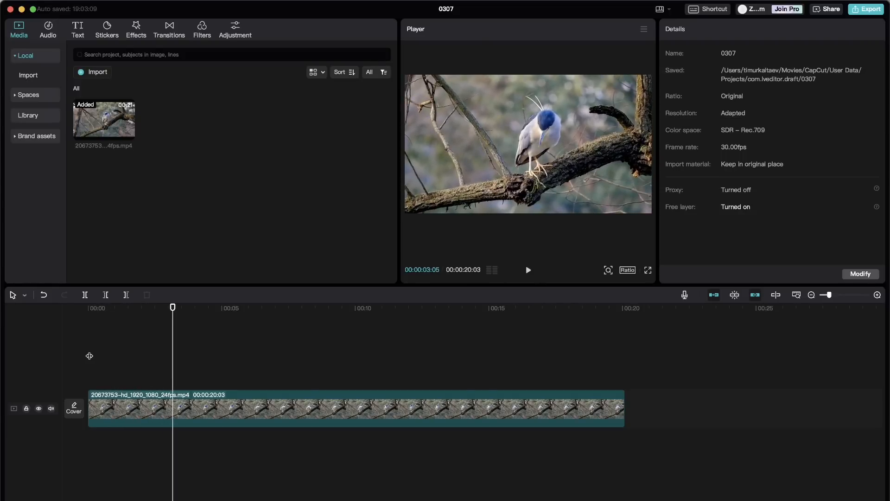
# Move the second rotation keyframe of the bird clip much further along, to about 14 seconds.
pyautogui.click(128, 396)
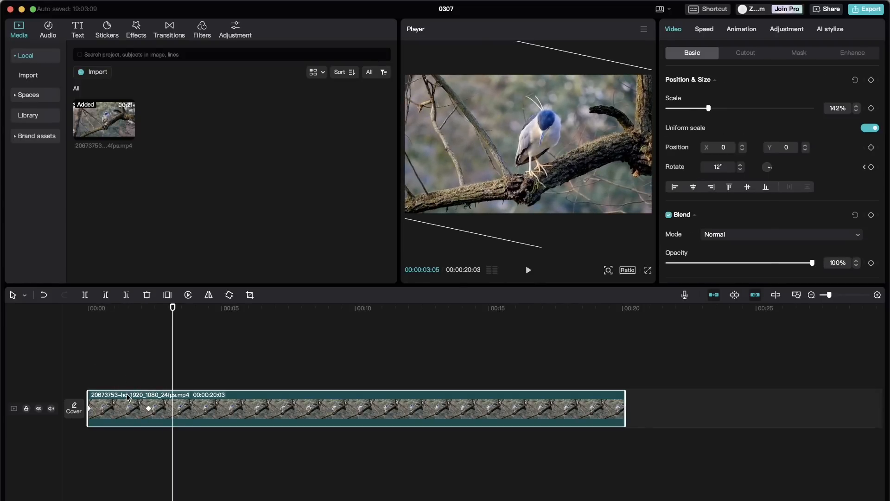
pyautogui.click(148, 408)
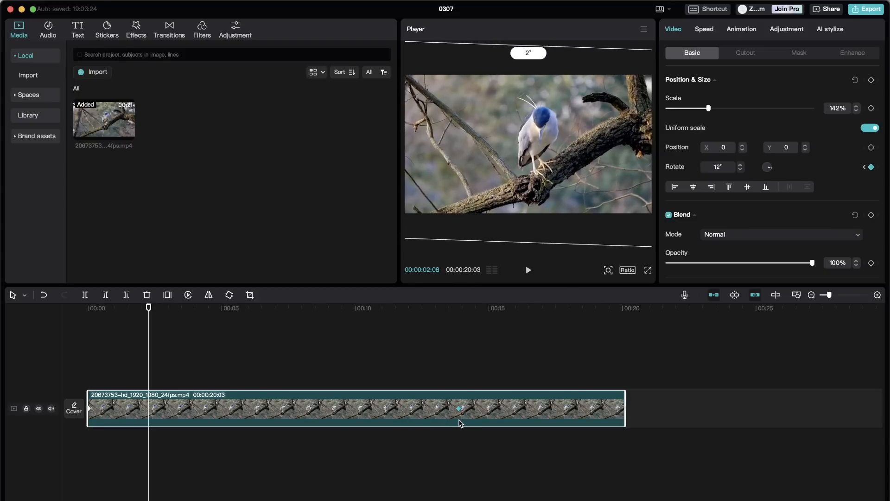
pyautogui.moveTo(459, 420); pyautogui.dragTo(459, 420)
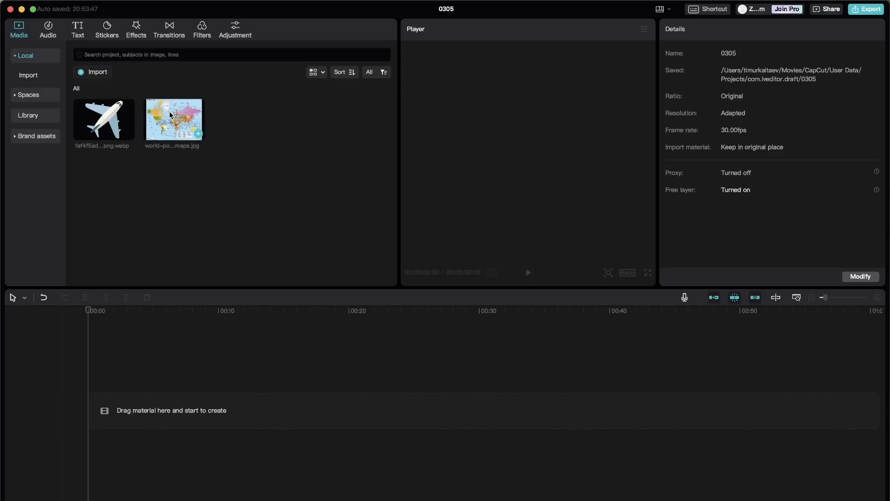
# Place the world map image on the main track and the airplane image on a track above it, both starting at zero.
pyautogui.moveTo(169, 112); pyautogui.dragTo(119, 335)
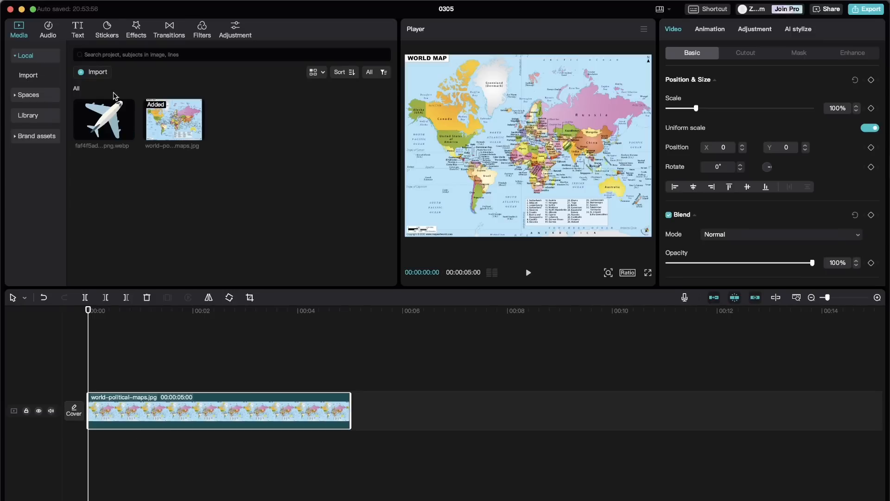
pyautogui.moveTo(116, 98); pyautogui.dragTo(128, 453)
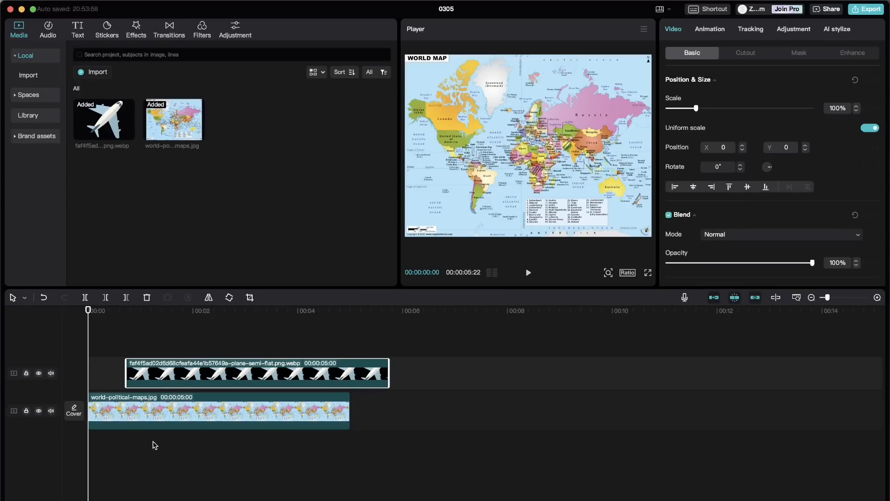
pyautogui.moveTo(212, 364); pyautogui.dragTo(151, 366)
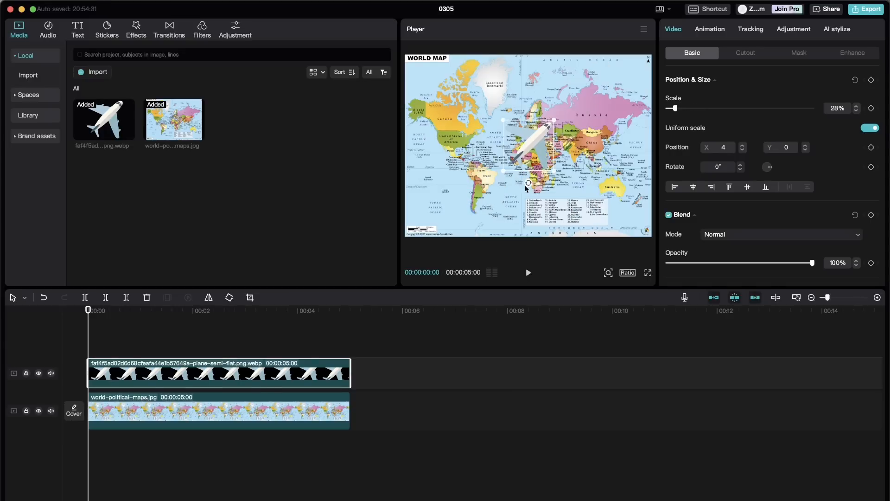
# Place the airplane, scaled to 12%, over North America at X -1219, Y 44 and add a Position keyframe at the start.
pyautogui.moveTo(537, 136); pyautogui.dragTo(452, 140)
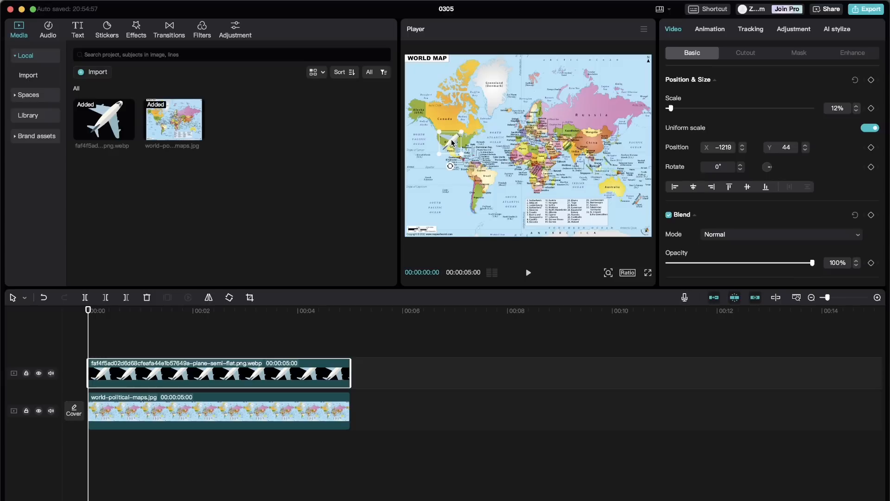
pyautogui.click(871, 148)
# Move the airplane to X 814, Y 488 over Russia at 00:00:01:13 and play the animation from the start.
pyautogui.moveTo(87, 336); pyautogui.dragTo(163, 337)
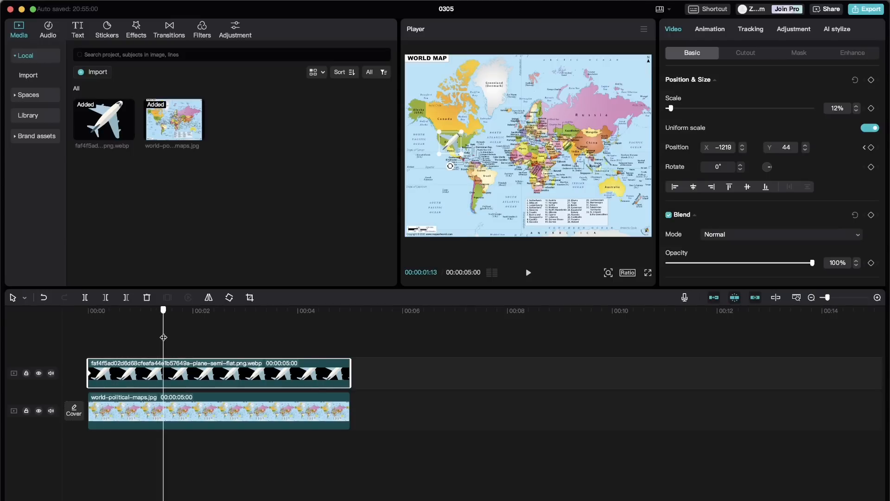
pyautogui.moveTo(443, 142); pyautogui.dragTo(579, 112)
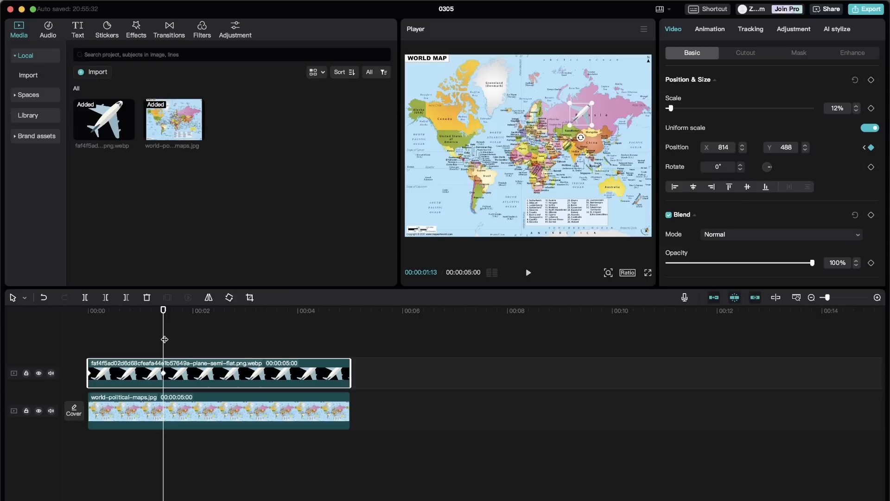
pyautogui.moveTo(164, 339); pyautogui.dragTo(85, 337)
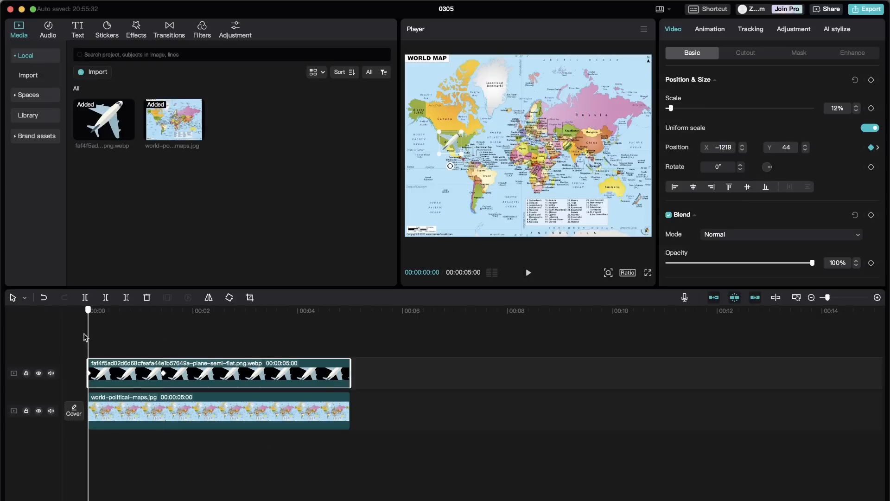
pyautogui.click(84, 336)
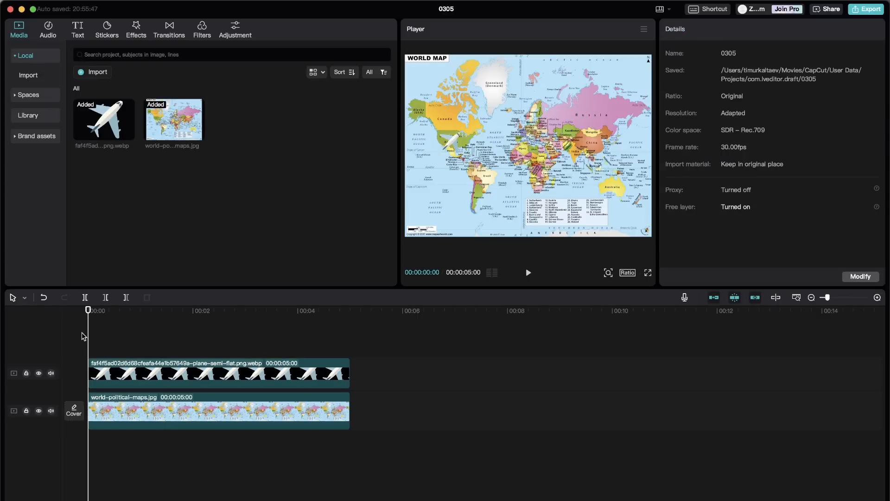
pyautogui.press('space')
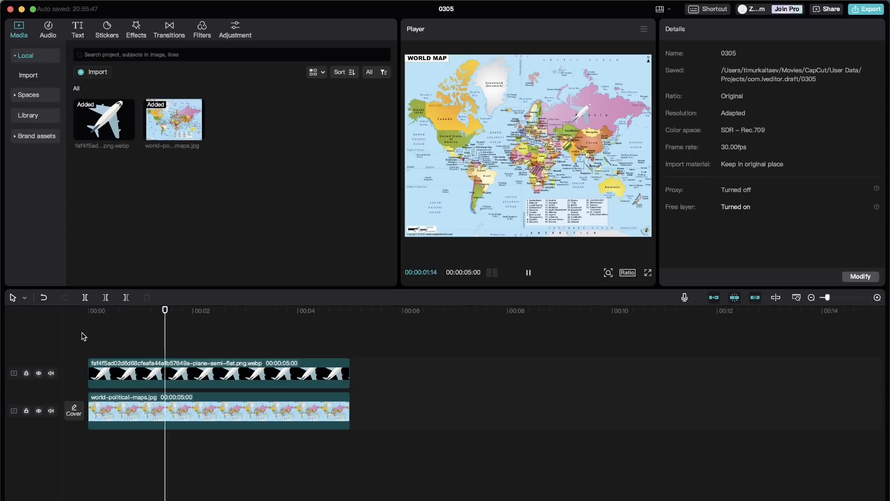
pyautogui.press('space')
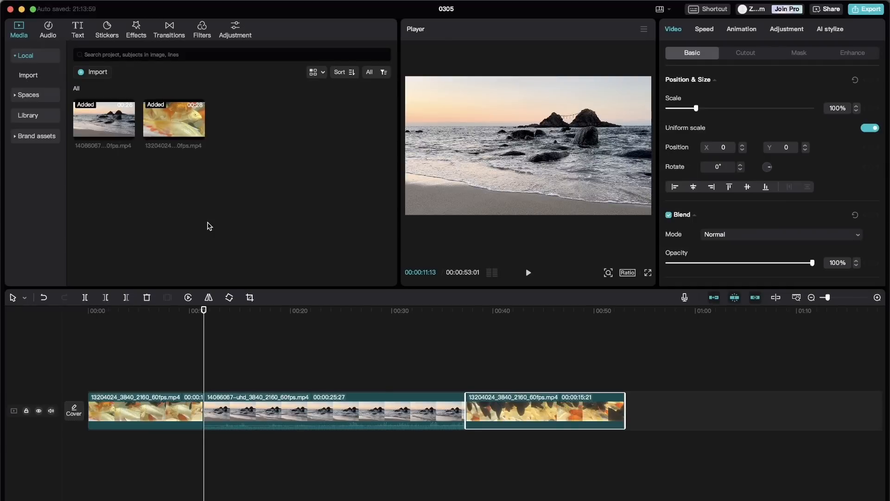
# Filter the music library to Commercial and place the track "VLOG Usual life and gentle songs♪(1517370)" under the clips from the start.
pyautogui.click(51, 29)
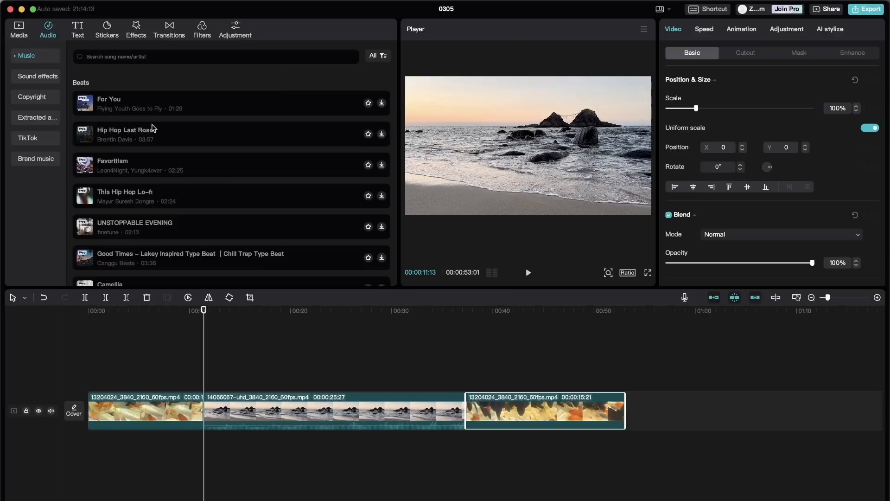
pyautogui.click(378, 56)
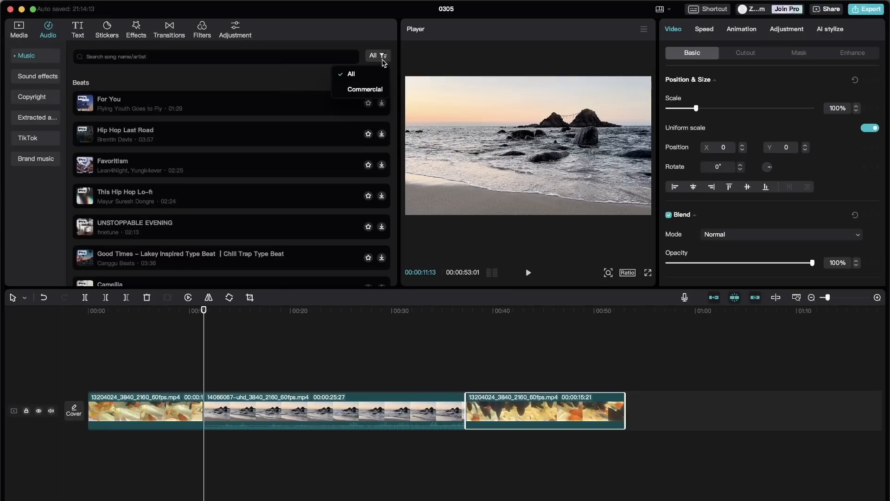
pyautogui.click(383, 90)
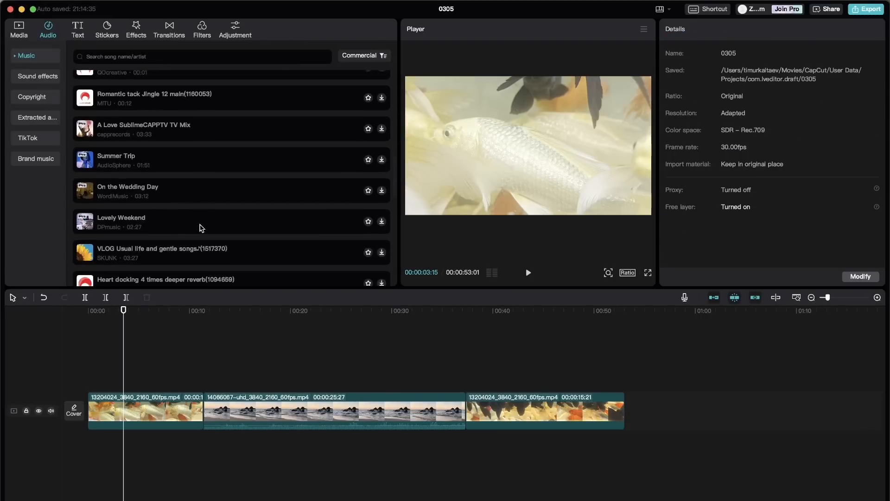
pyautogui.scroll(-2, 202, 228)
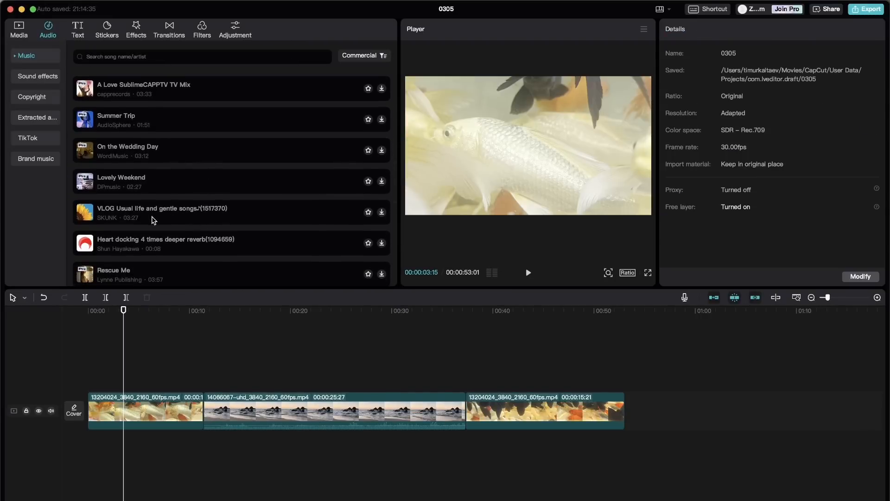
pyautogui.moveTo(154, 220); pyautogui.dragTo(89, 446)
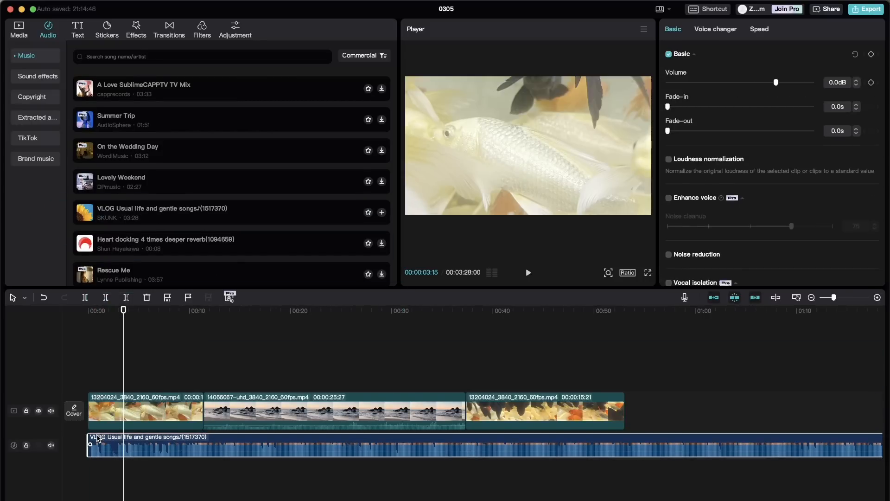
# Play a few seconds of the music and lower its volume to -3.3 dB.
pyautogui.press('space')
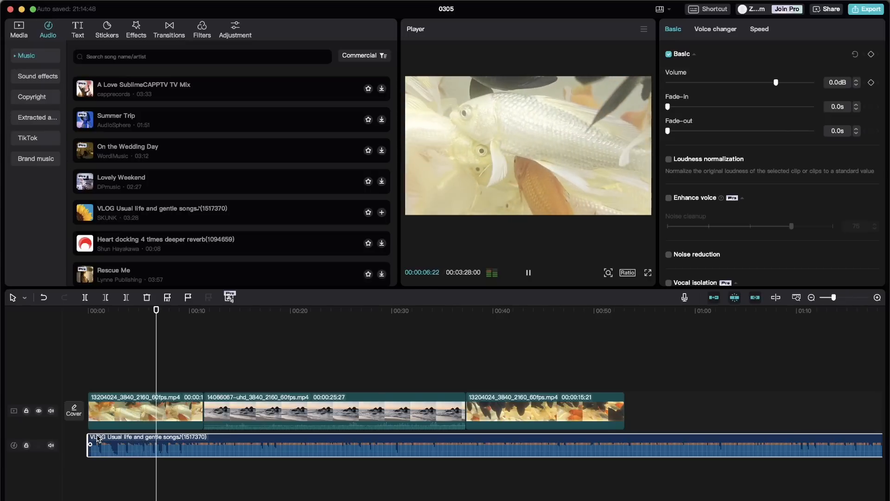
pyautogui.press('space')
pyautogui.click(768, 83)
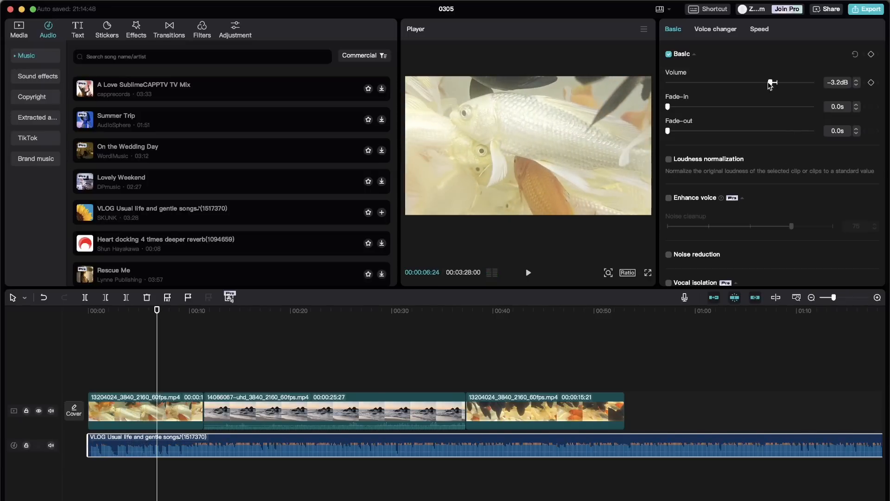
pyautogui.click(769, 82)
# Add Volume keyframes to the music at 00:00:00:12 and at 00:00:09:13, shortly before the sea clip starts.
pyautogui.moveTo(154, 376); pyautogui.dragTo(92, 373)
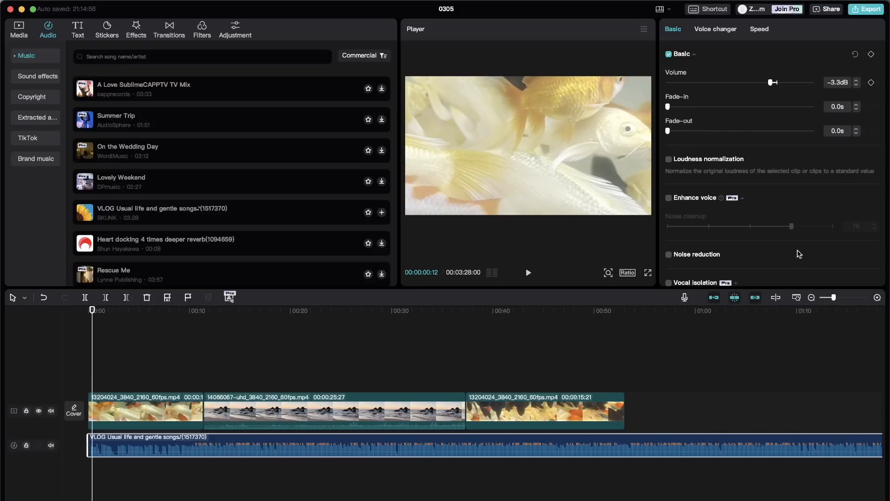
pyautogui.click(872, 83)
pyautogui.moveTo(92, 380); pyautogui.dragTo(184, 355)
pyautogui.scroll(5, 182, 400)
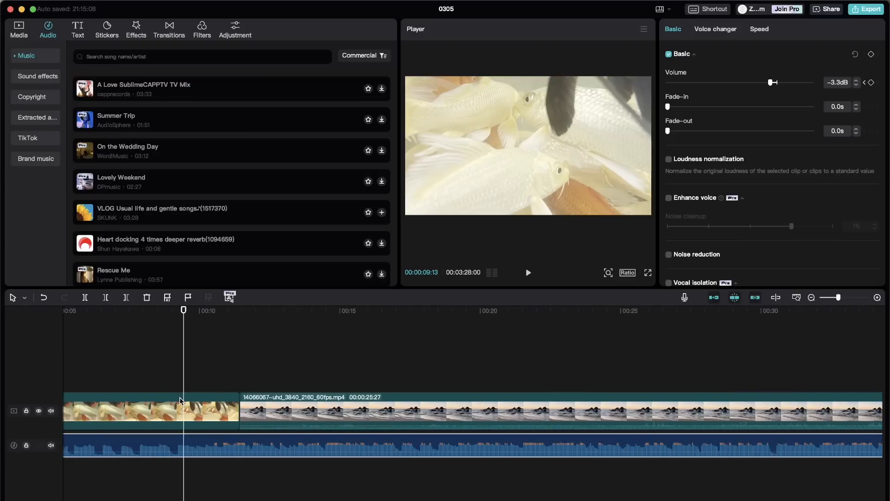
pyautogui.click(872, 83)
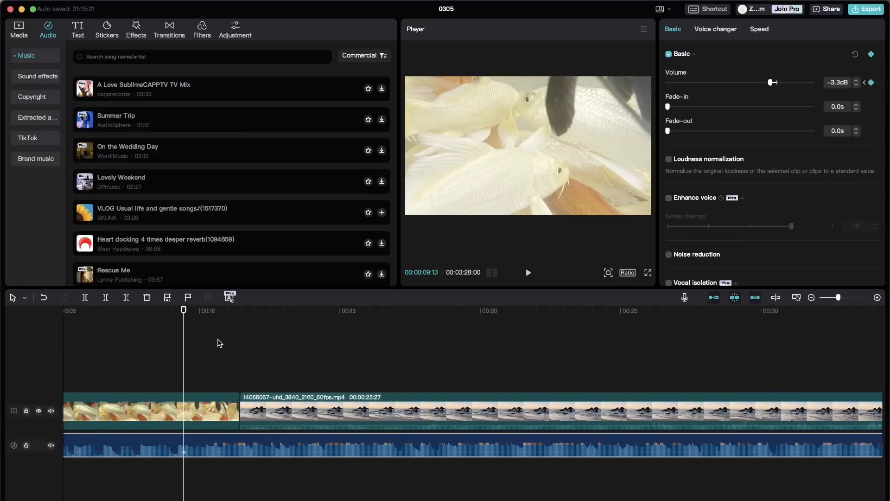
# Add a Volume keyframe at 00:00:11:13, where the sea clip starts, and lower the music to -54.6 dB there.
pyautogui.moveTo(185, 353); pyautogui.dragTo(238, 347)
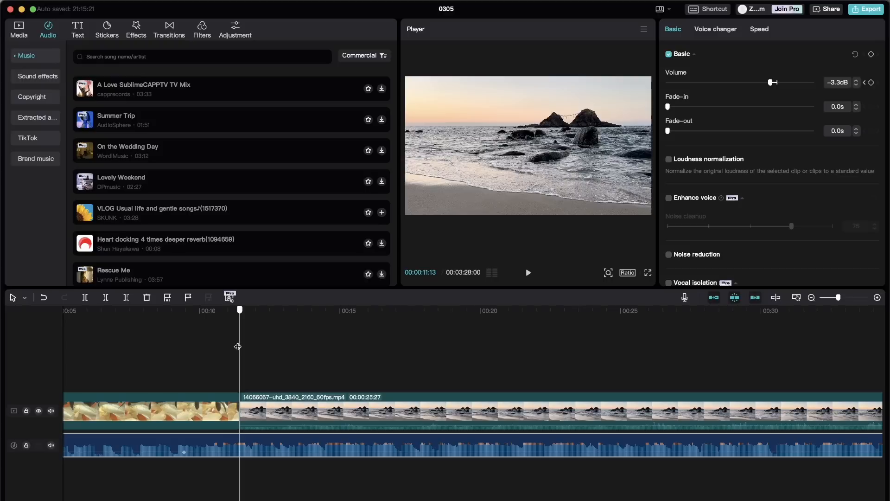
pyautogui.click(872, 83)
pyautogui.click(748, 83)
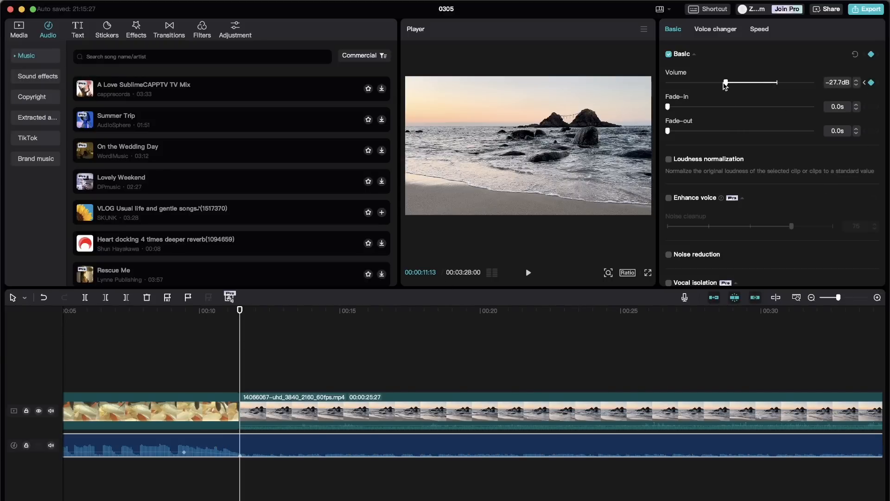
pyautogui.moveTo(748, 83); pyautogui.dragTo(677, 86)
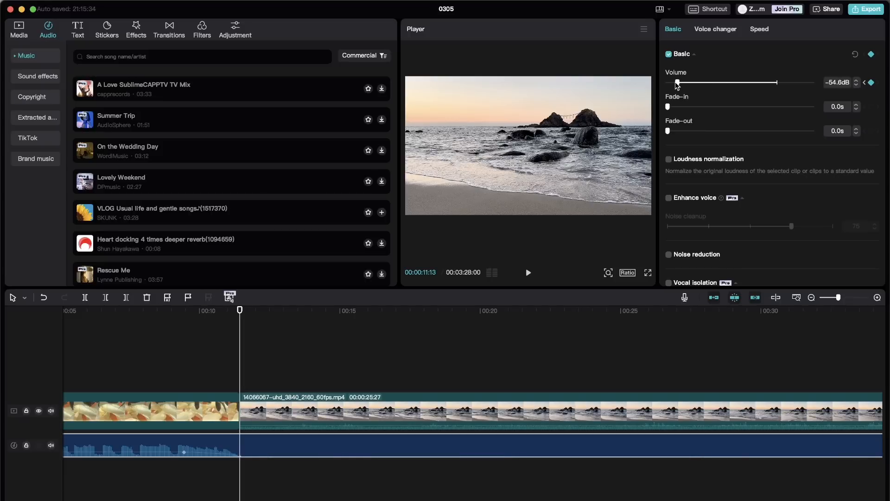
# Play the timeline from the start through the music's fade-out into the sea clip.
pyautogui.scroll(-3, 285, 487)
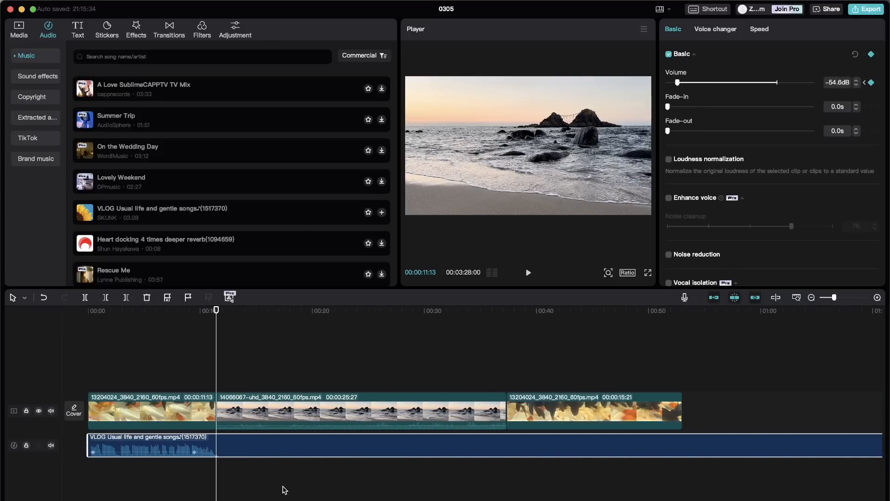
pyautogui.click(81, 381)
pyautogui.press('space')
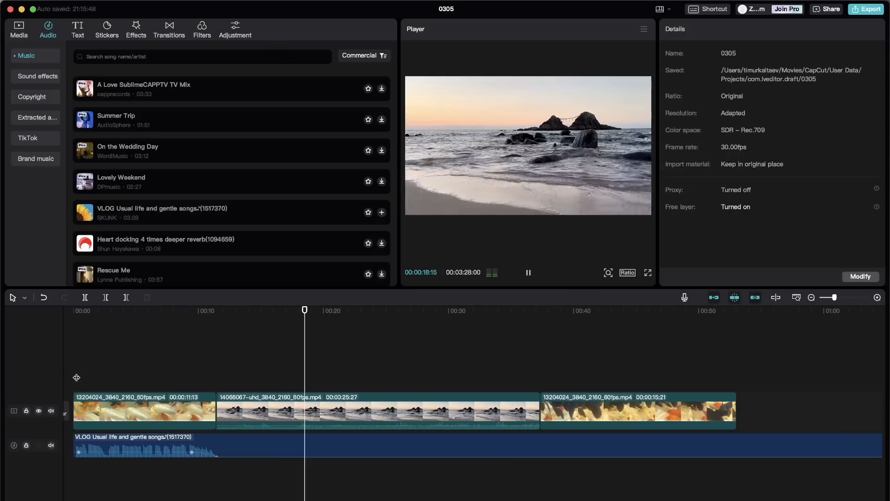
pyautogui.press('space')
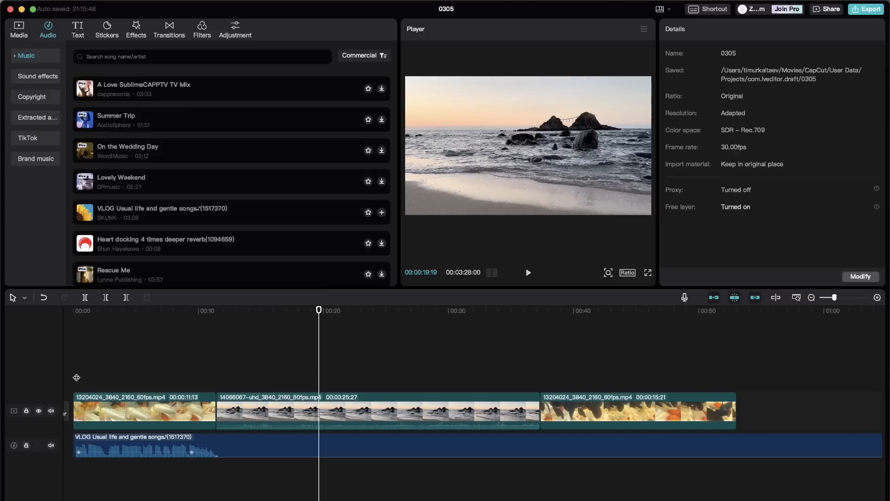
# Add a Volume keyframe to the music at 00:00:35:29, shortly before the sea clip ends.
pyautogui.click(519, 388)
pyautogui.scroll(5, 534, 408)
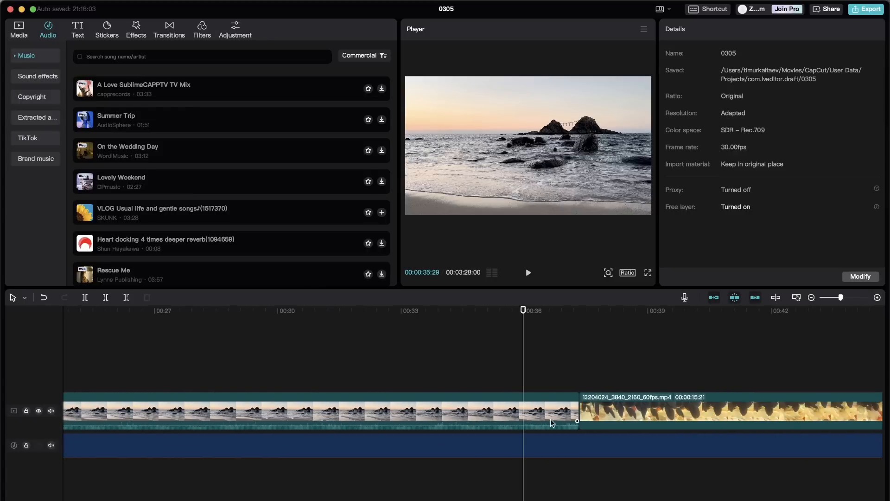
pyautogui.click(519, 446)
pyautogui.scroll(-3, 519, 449)
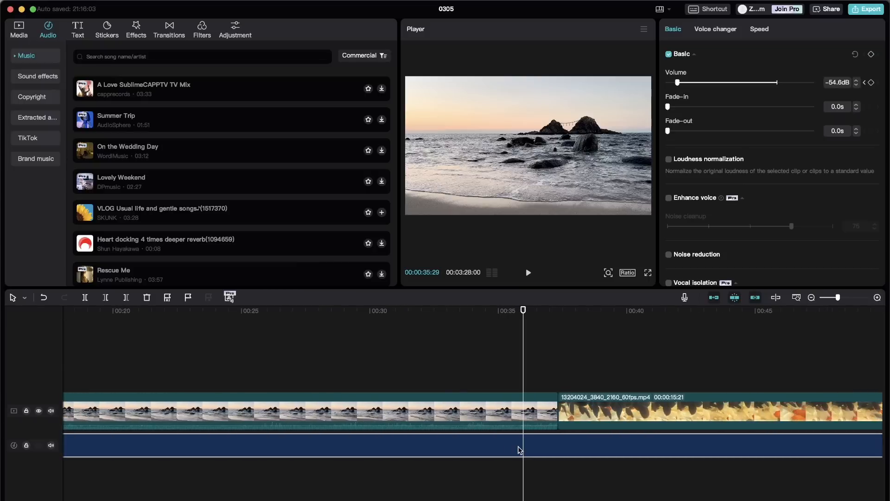
pyautogui.click(871, 82)
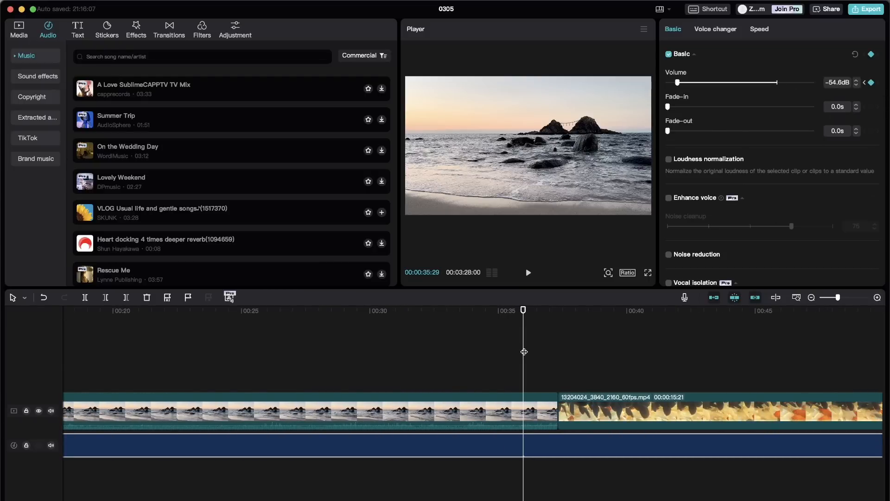
# Add a Volume keyframe at 00:00:37:10, where the second fish clip starts, and raise the music to 0.0 dB there.
pyautogui.moveTo(523, 351); pyautogui.dragTo(559, 352)
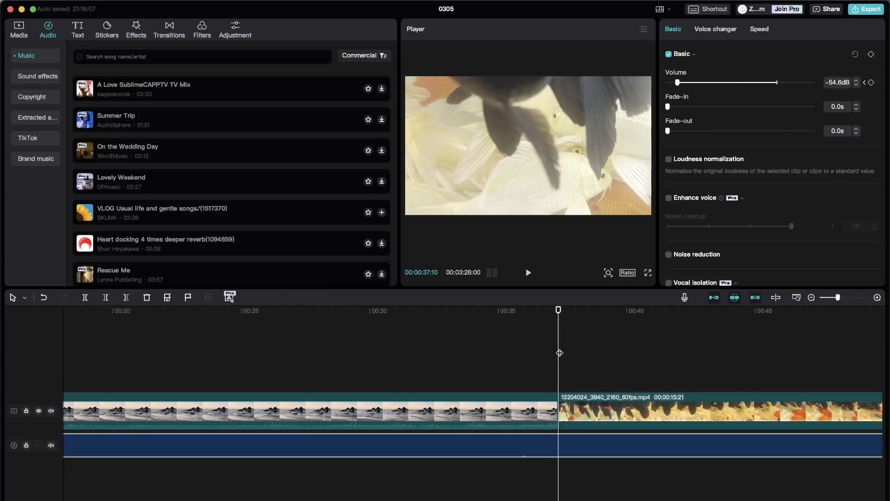
pyautogui.click(872, 82)
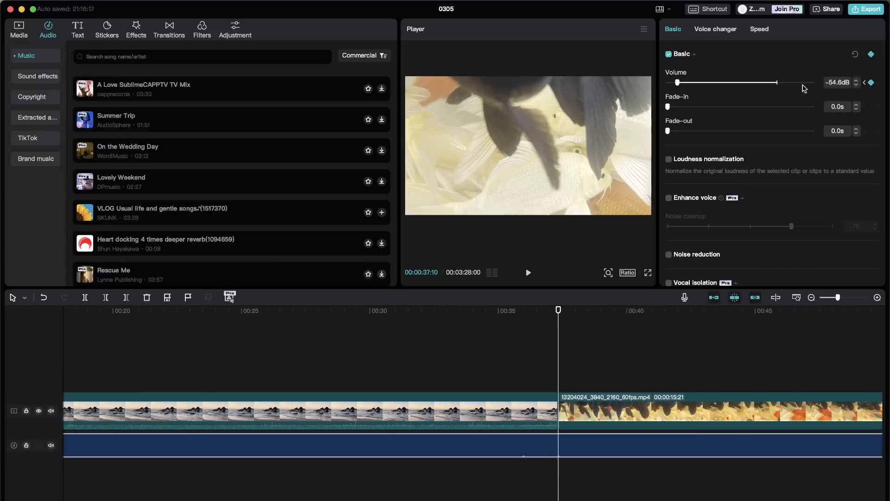
pyautogui.click(776, 84)
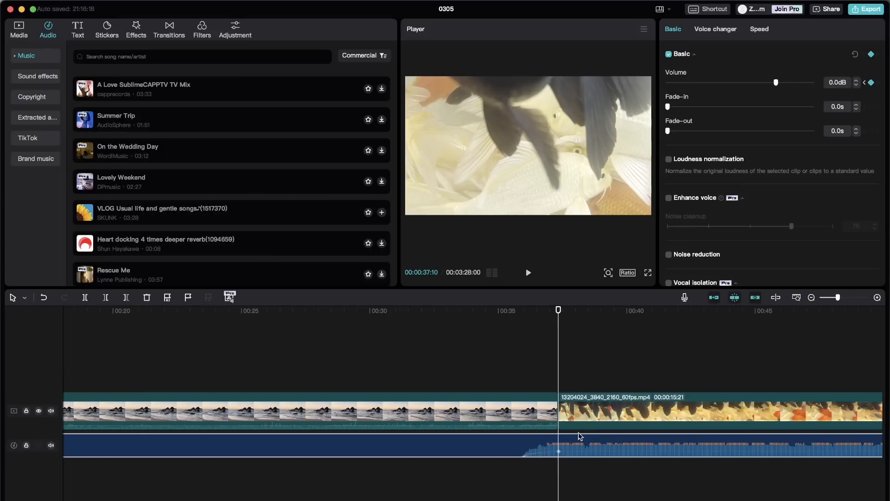
# Play the music's fade-in from 00:00:34:00 into the second fish clip and undo the last edit.
pyautogui.hscroll(2, 579, 436)
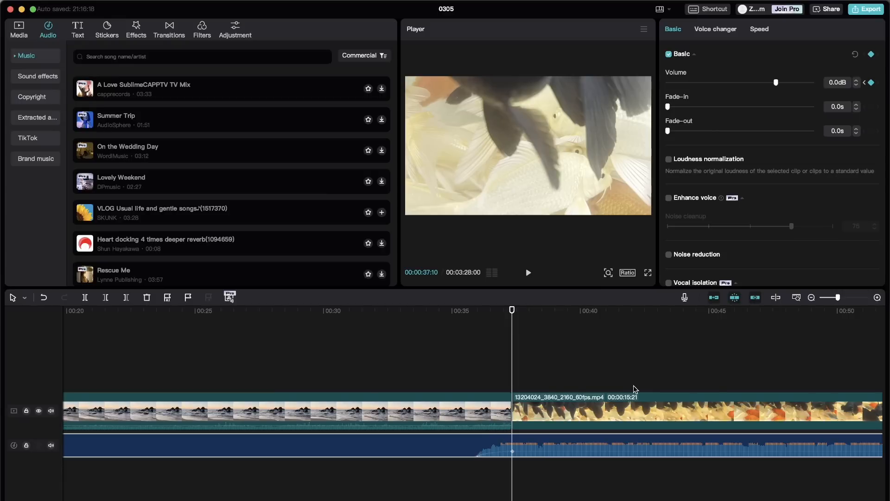
pyautogui.click(426, 370)
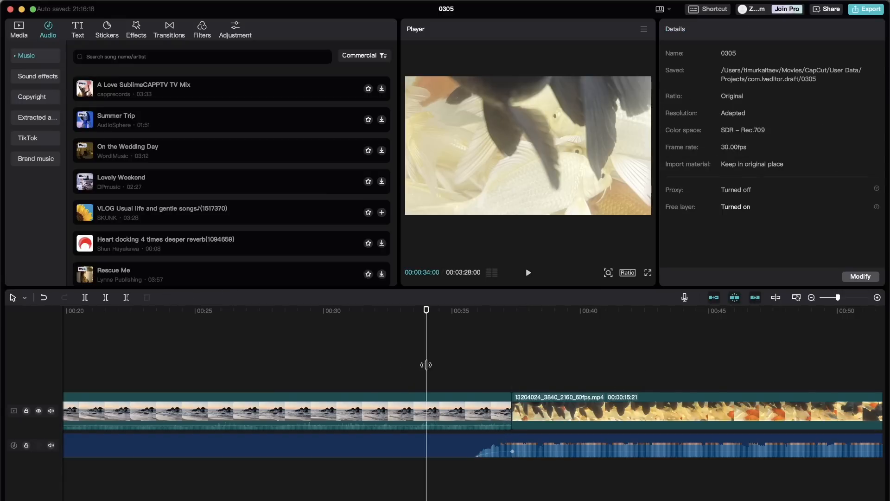
pyautogui.press('space')
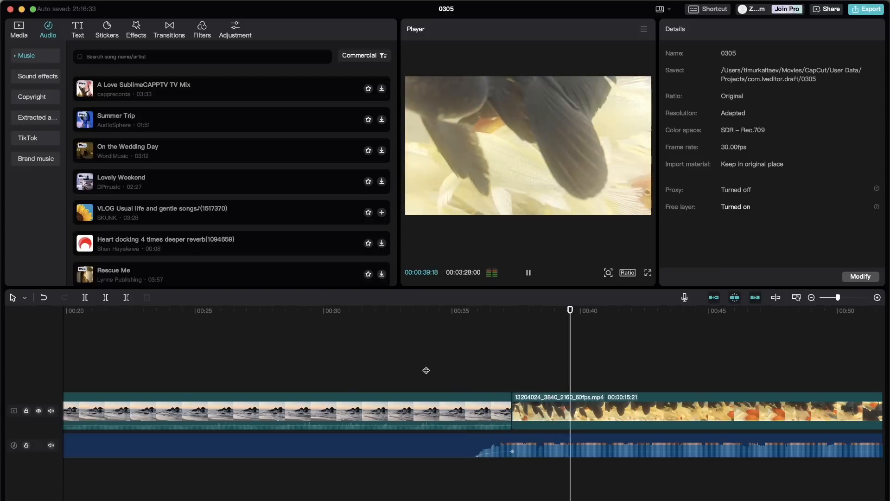
pyautogui.scroll(-5, 426, 370)
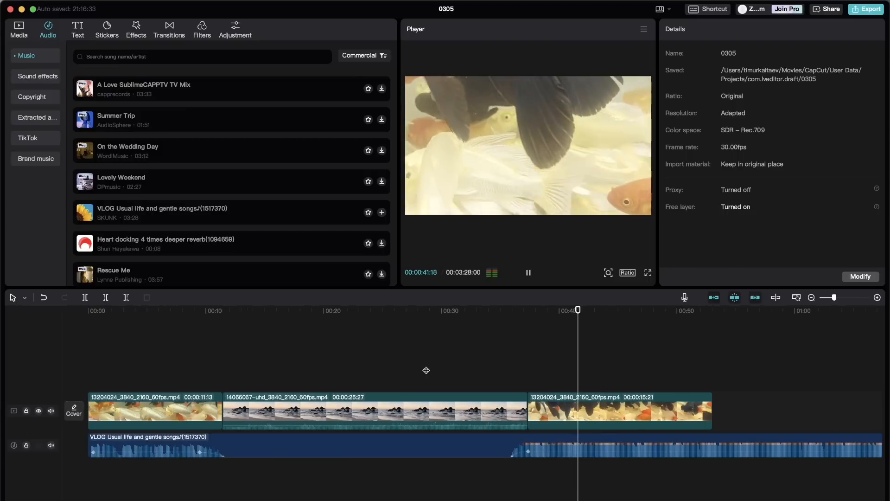
pyautogui.press('space')
pyautogui.press('super+z')
# Play the music's fade-out from the start of the timeline, and its fade-in from about 33 seconds.
pyautogui.click(439, 353)
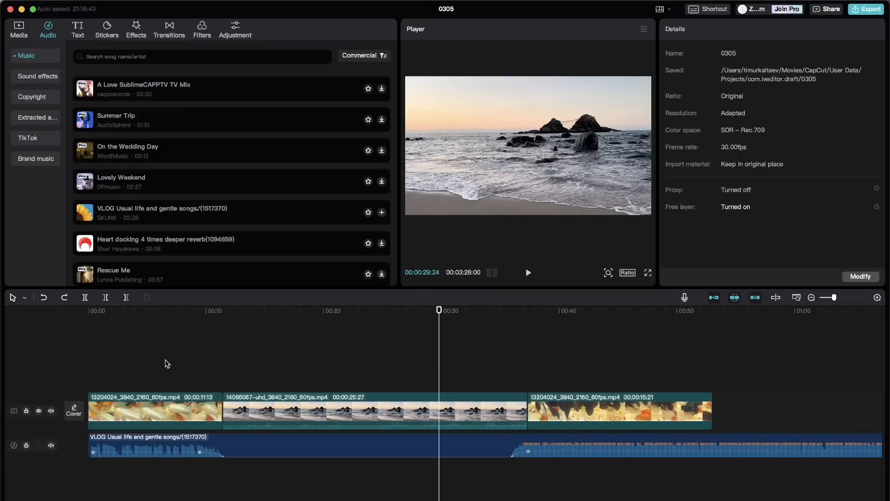
pyautogui.click(93, 367)
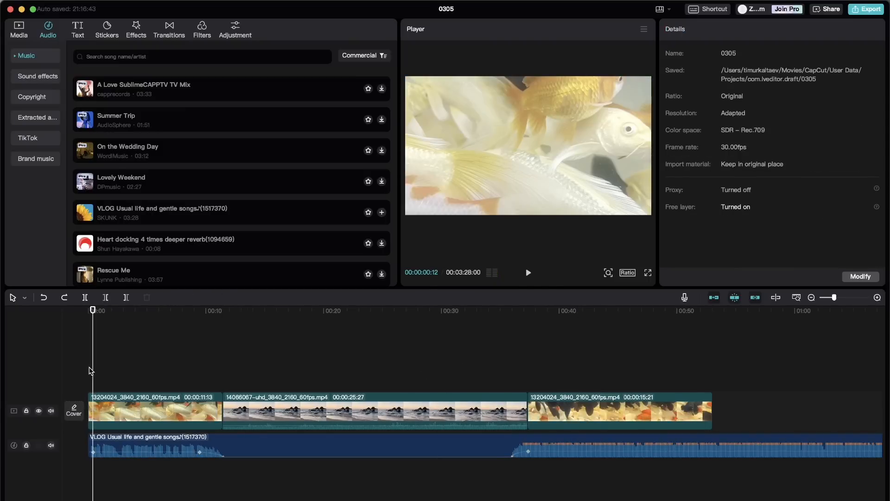
pyautogui.press('space')
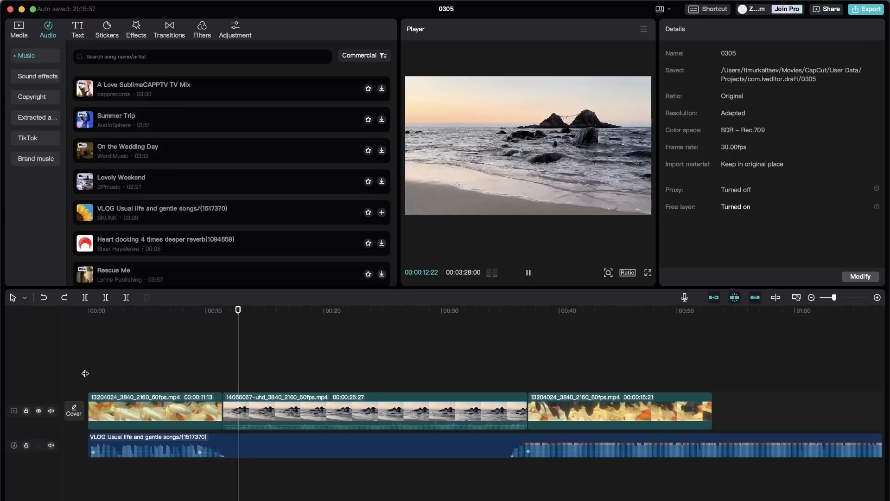
pyautogui.click(481, 369)
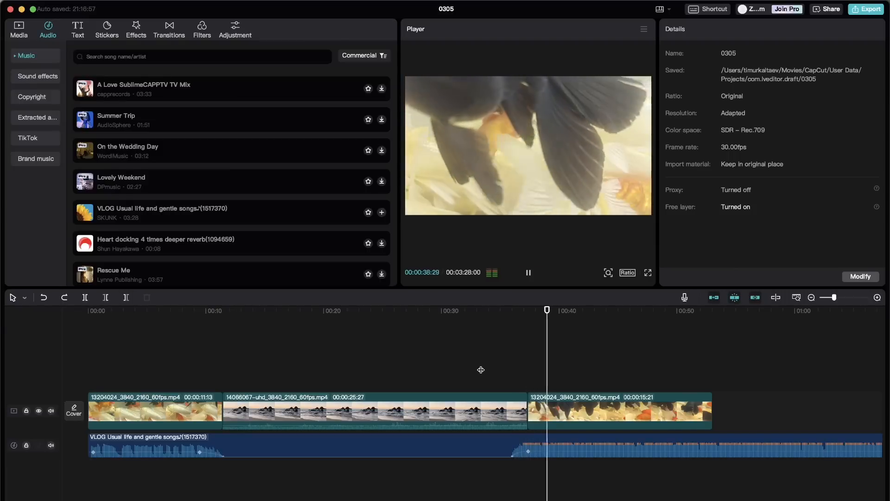
pyautogui.press('space')
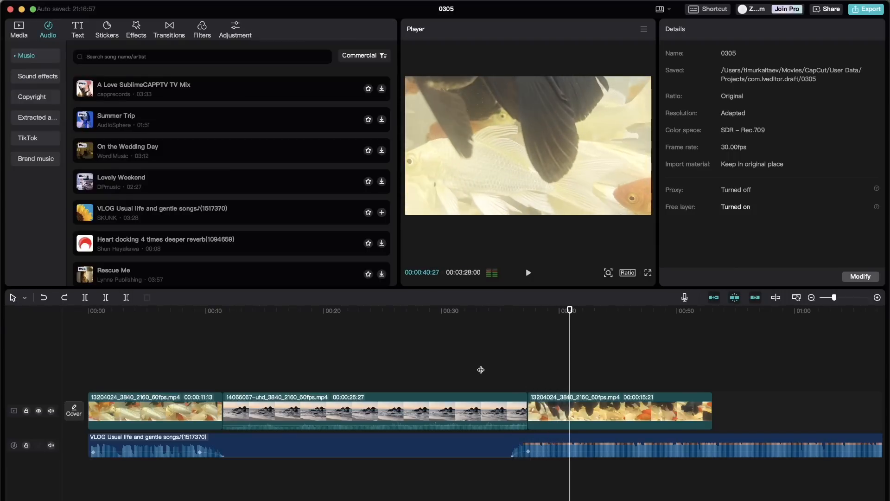